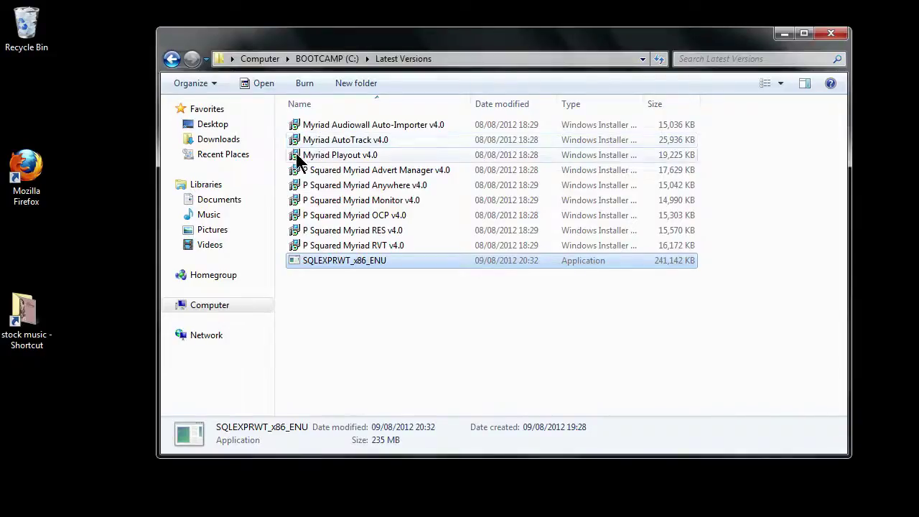
# Launch the Myriad Playout v4.0 installer from Latest Versions and allow it to run
pyautogui.click(300, 159)
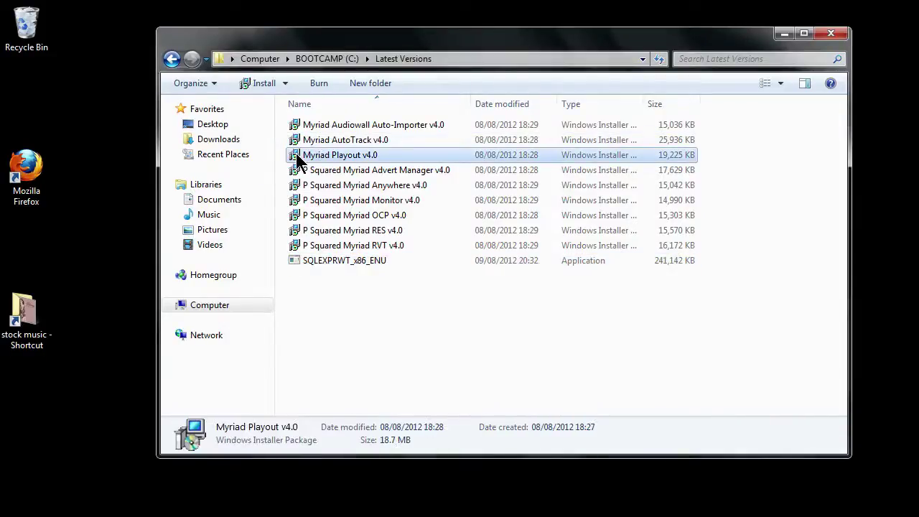
pyautogui.doubleClick(300, 159)
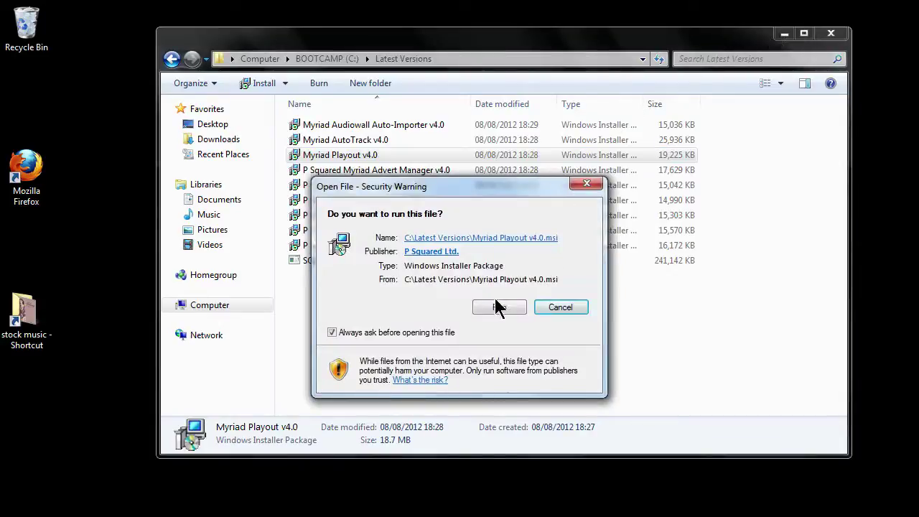
pyautogui.click(500, 308)
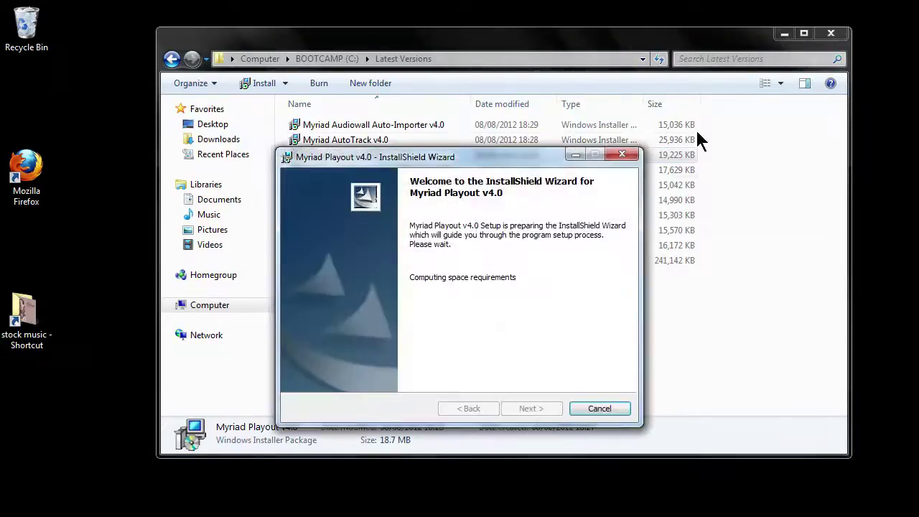
# Install Myriad Playout v4.0 to the default folder after accepting the licence terms
pyautogui.click(785, 34)
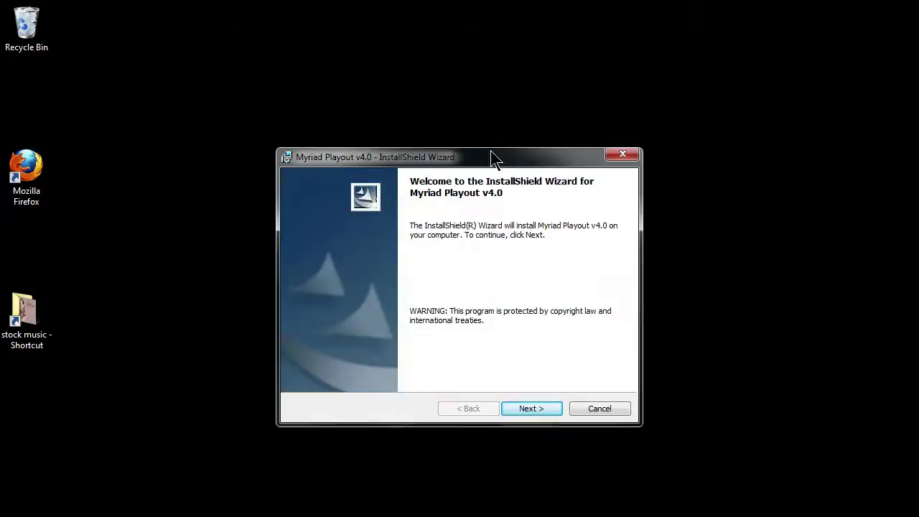
pyautogui.moveTo(482, 158); pyautogui.dragTo(479, 94)
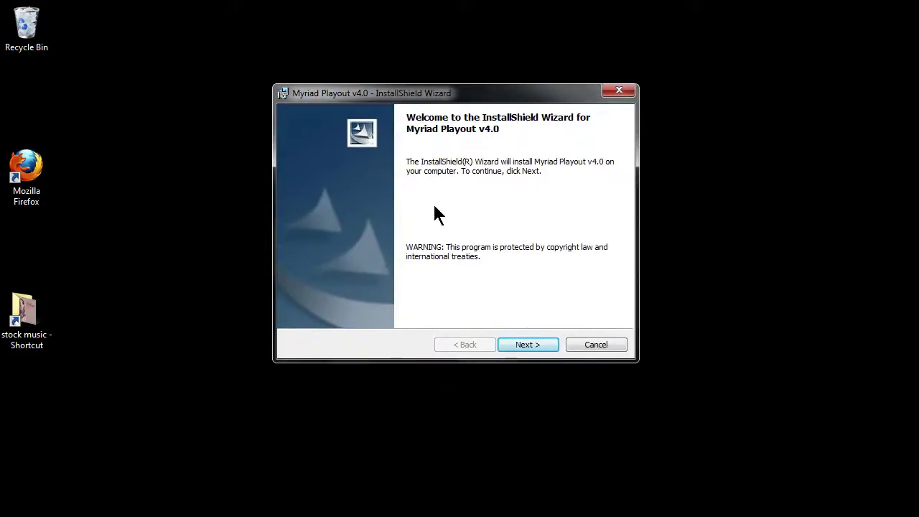
pyautogui.click(511, 345)
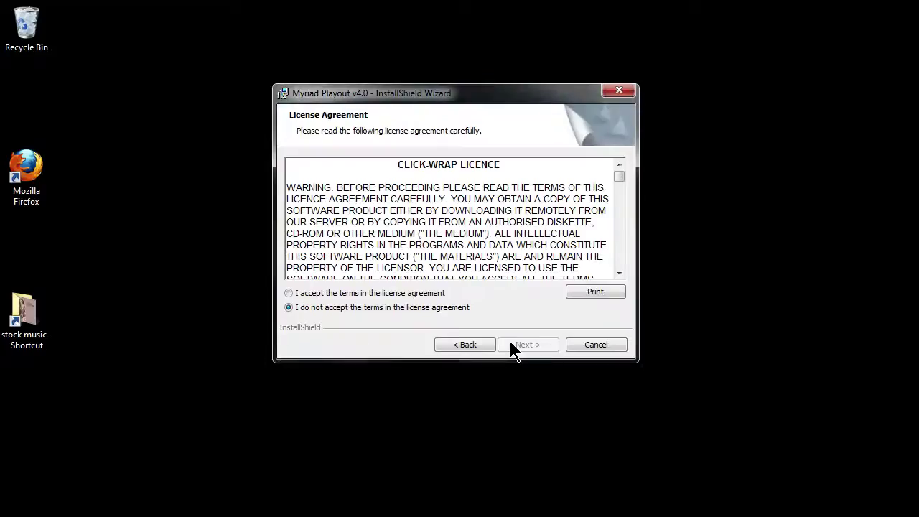
pyautogui.click(422, 293)
pyautogui.click(536, 345)
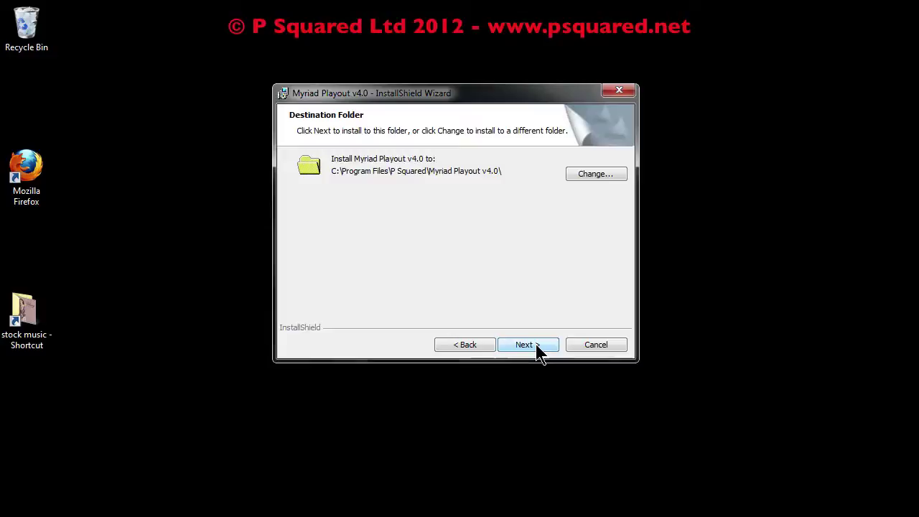
pyautogui.click(537, 345)
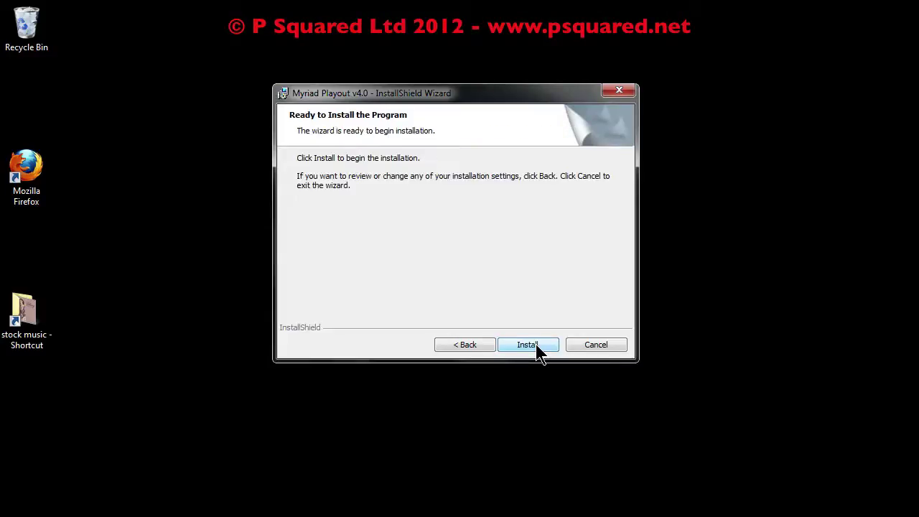
pyautogui.click(537, 345)
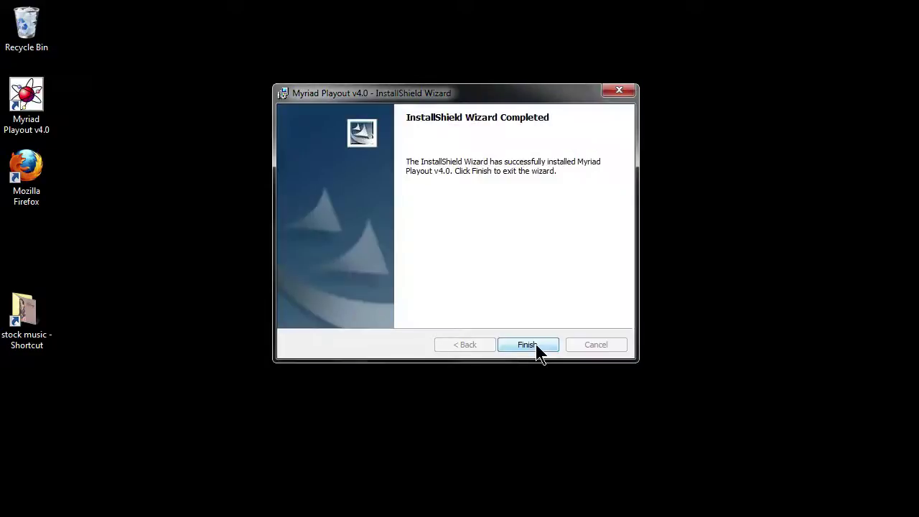
pyautogui.click(528, 345)
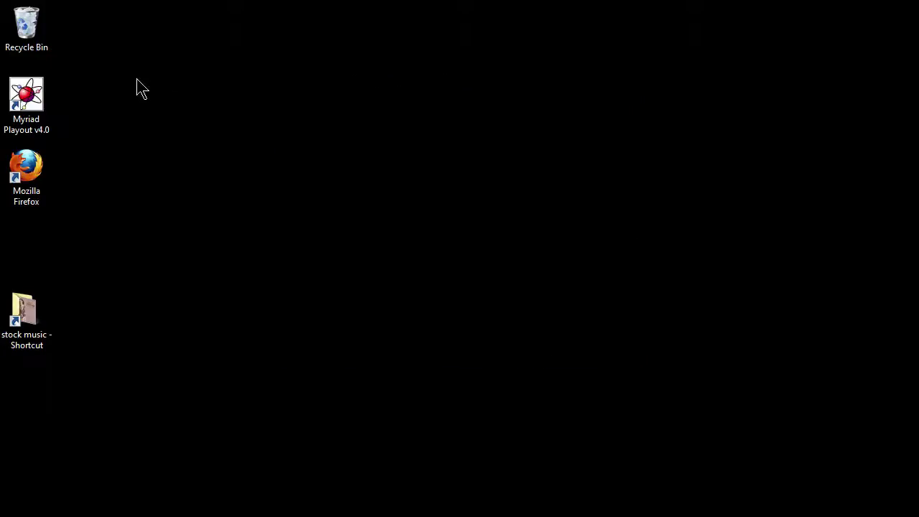
# Start Myriad Playout v4.0 from the desktop shortcut and accept 30-minute evaluation mode
pyautogui.doubleClick(30, 87)
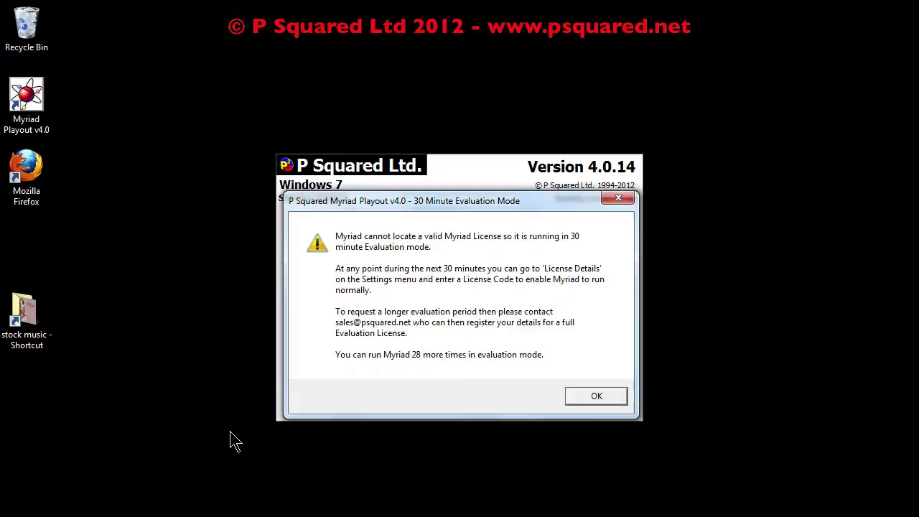
pyautogui.click(597, 397)
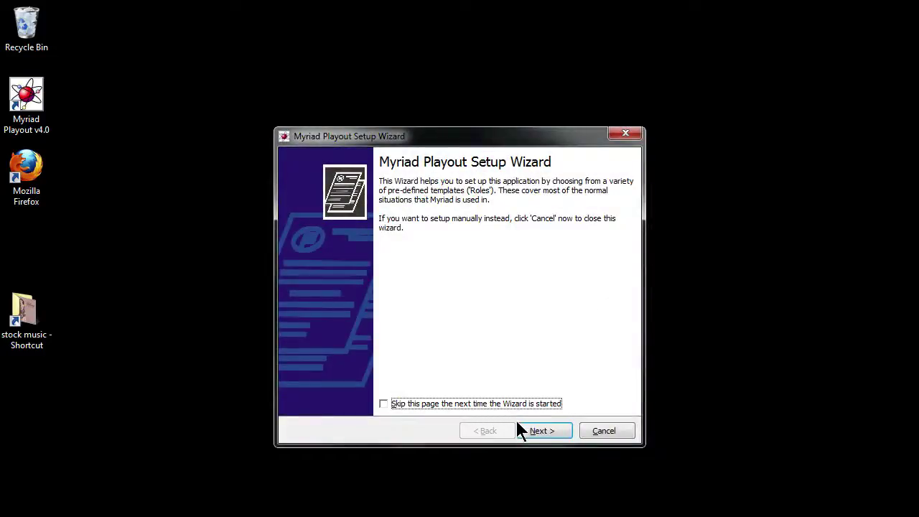
# Name the station Hot FM at location Studio 1, keeping SQL Server database mode
pyautogui.click(551, 429)
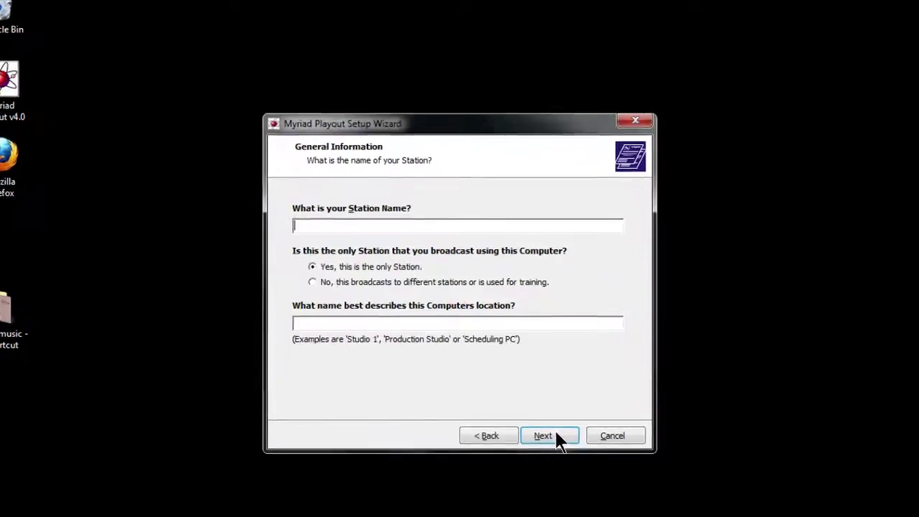
pyautogui.write('Hot FM')
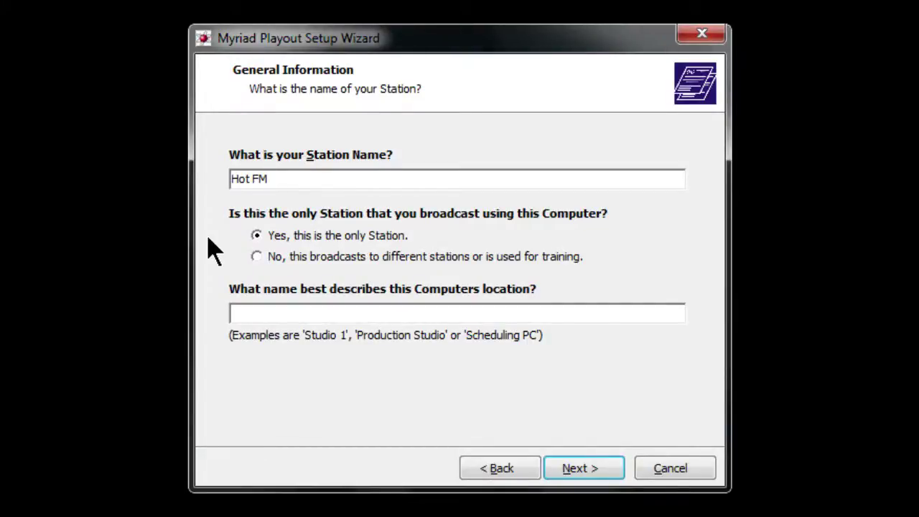
pyautogui.click(270, 312)
pyautogui.write('Studio 1')
pyautogui.click(584, 469)
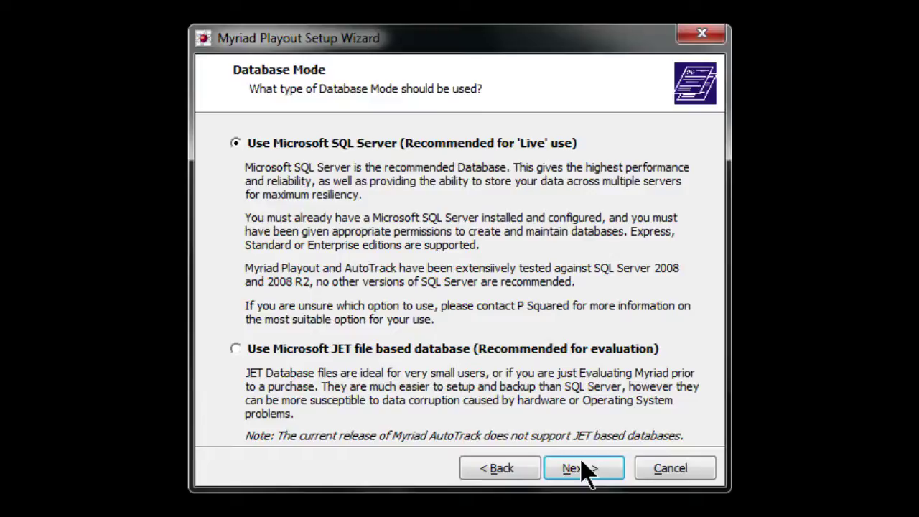
pyautogui.click(584, 469)
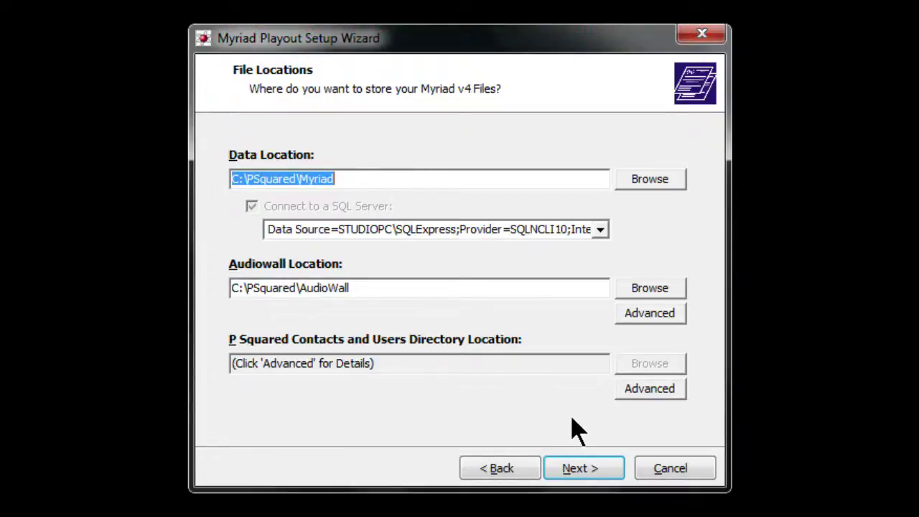
# Keep the contacts and users directory at C:\PSquared\Directory via SQL Server and continue
pyautogui.click(645, 390)
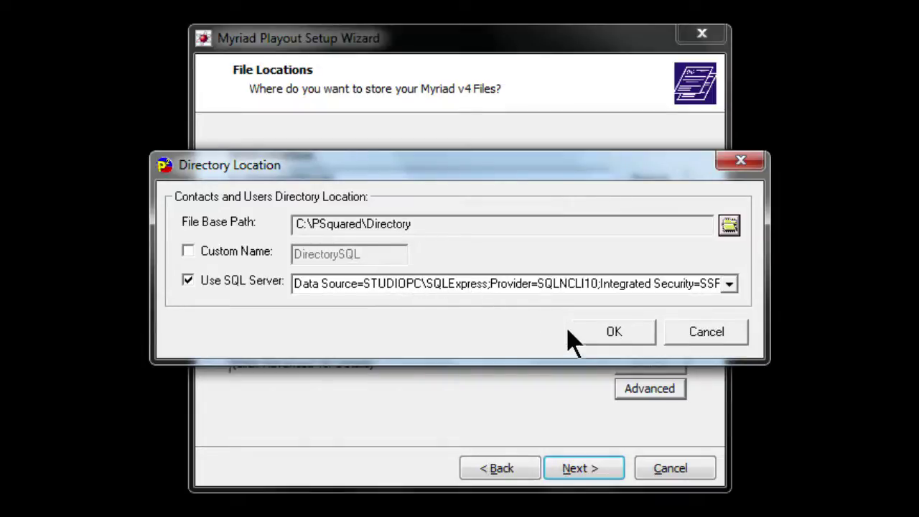
pyautogui.click(591, 344)
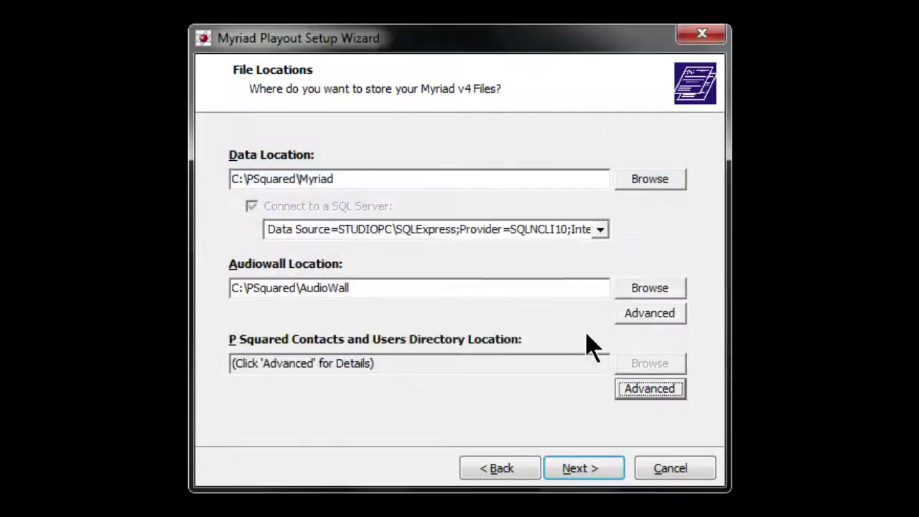
pyautogui.click(584, 468)
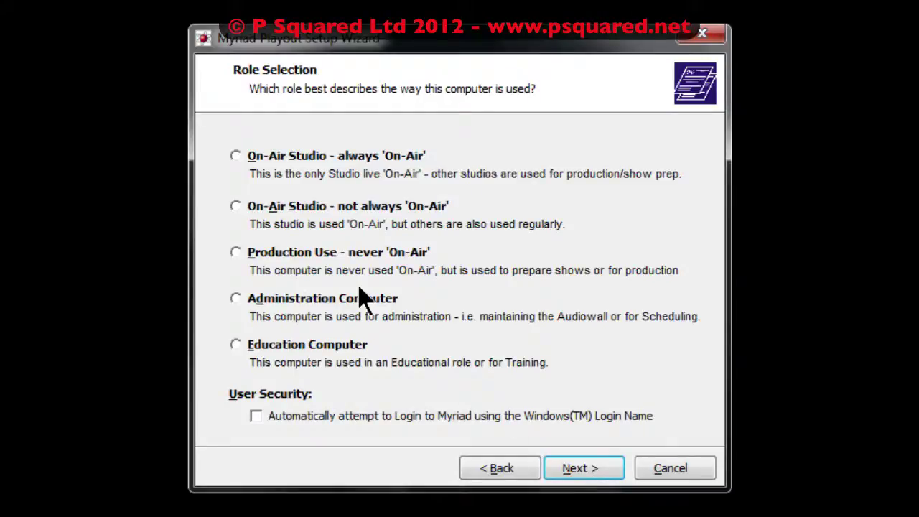
# Choose the On-Air Studio role with Windows auto-login, Simple control, detected sound devices, no hardware cards
pyautogui.click(235, 206)
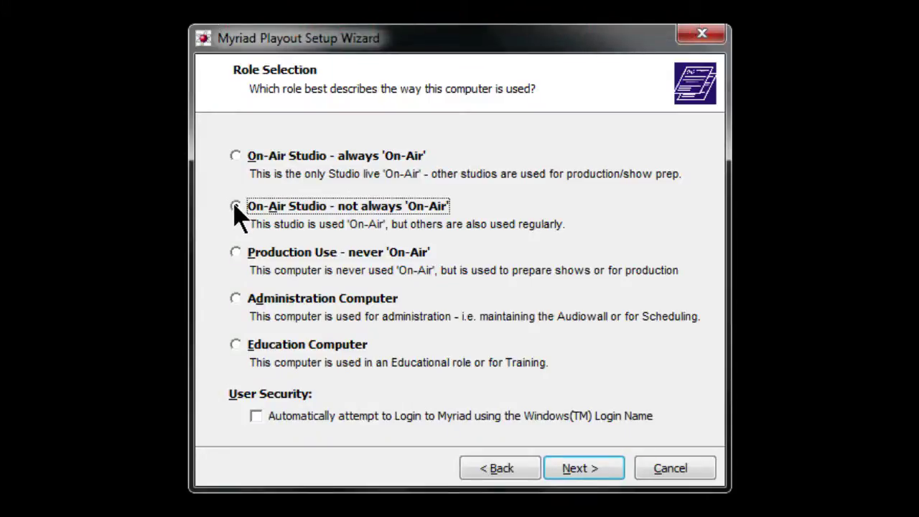
pyautogui.click(259, 418)
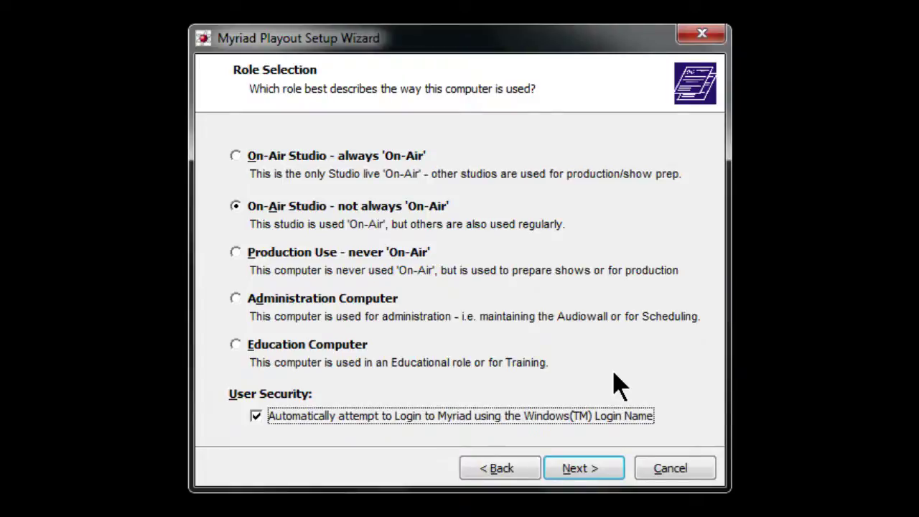
pyautogui.click(590, 478)
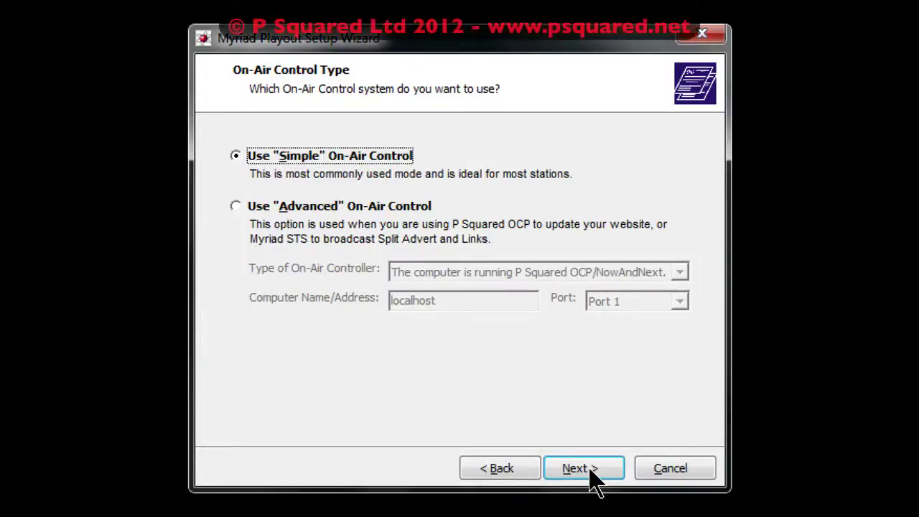
pyautogui.click(584, 468)
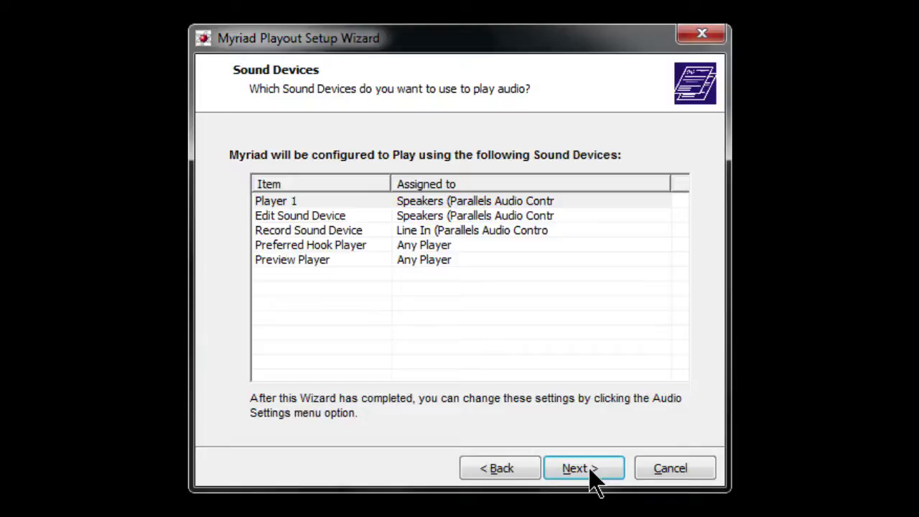
pyautogui.click(594, 480)
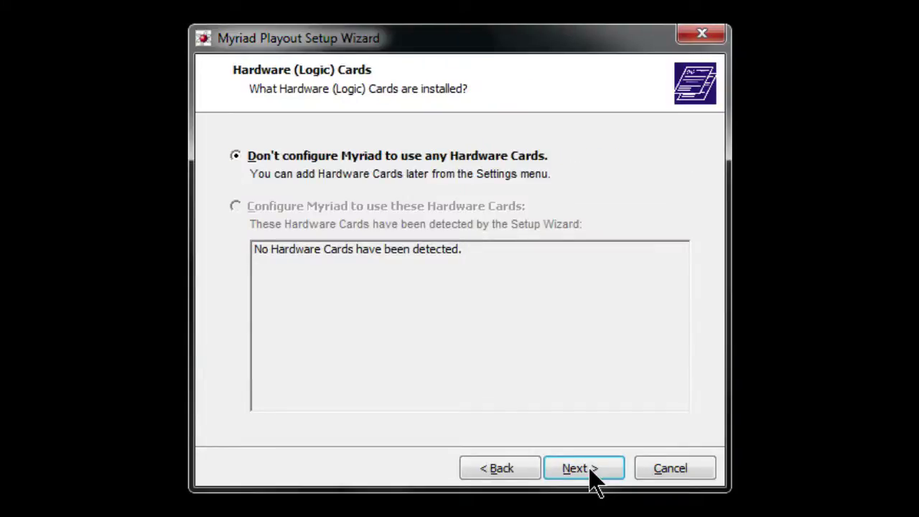
pyautogui.click(593, 480)
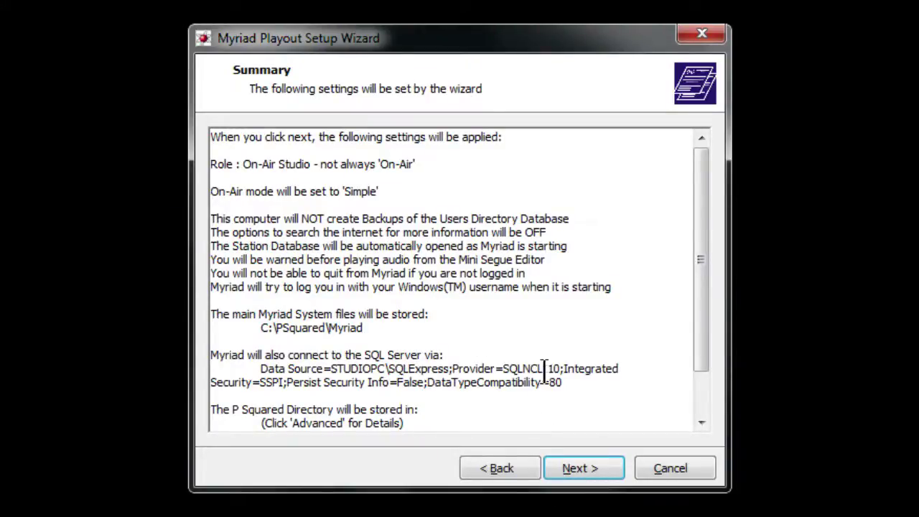
# Apply the setup settings, cap SQL Server memory at 1024MB, and finish the wizard
pyautogui.click(598, 477)
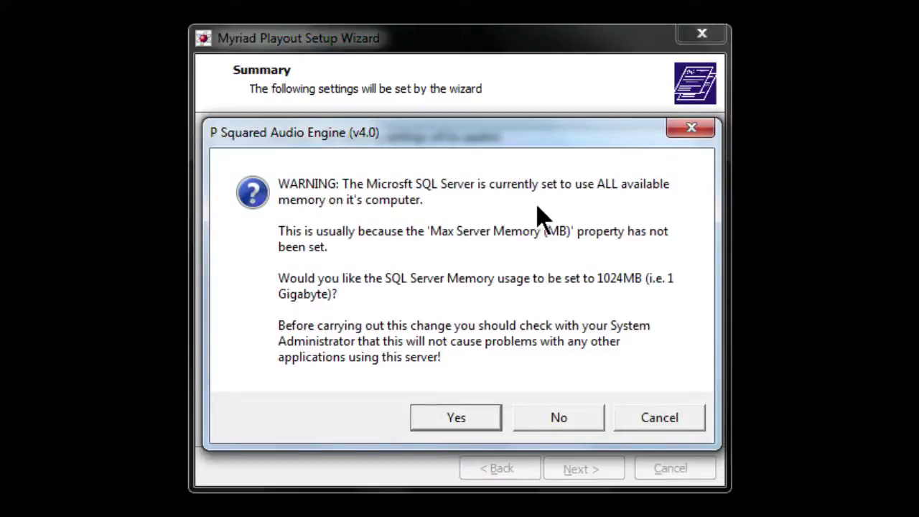
pyautogui.click(456, 418)
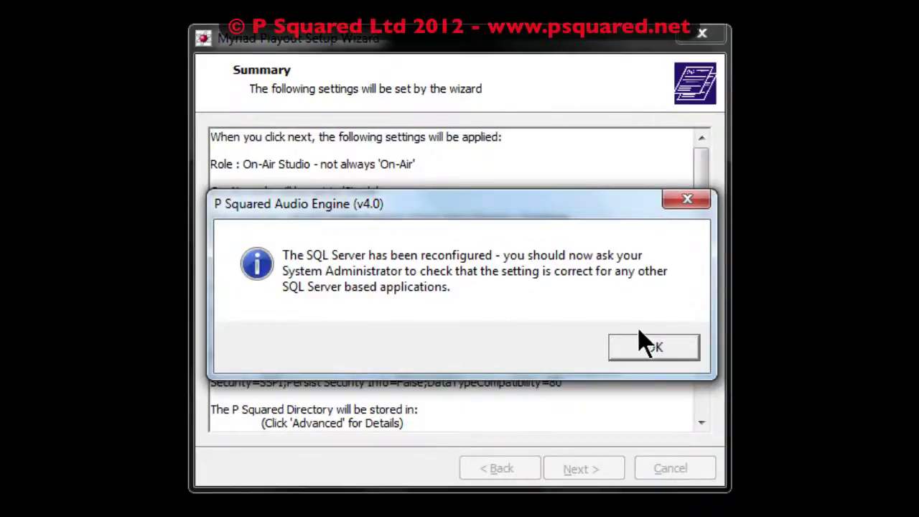
pyautogui.click(655, 350)
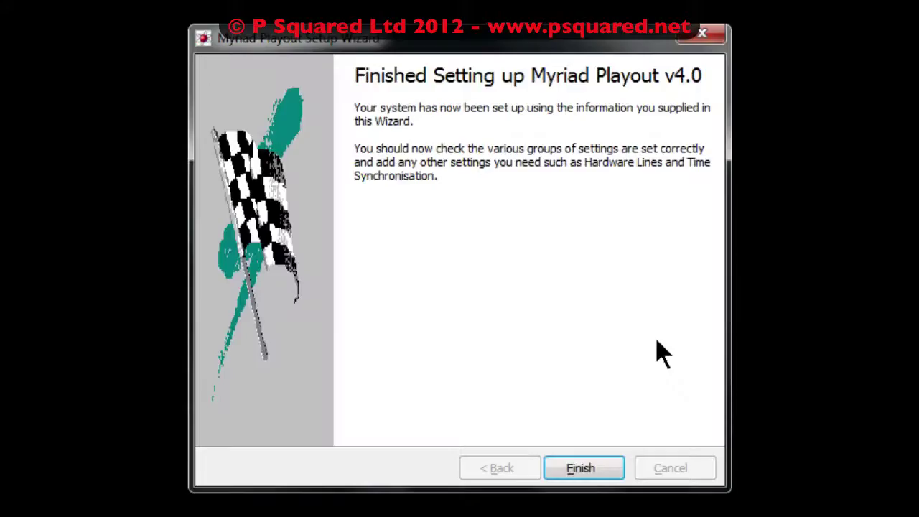
pyautogui.click(584, 469)
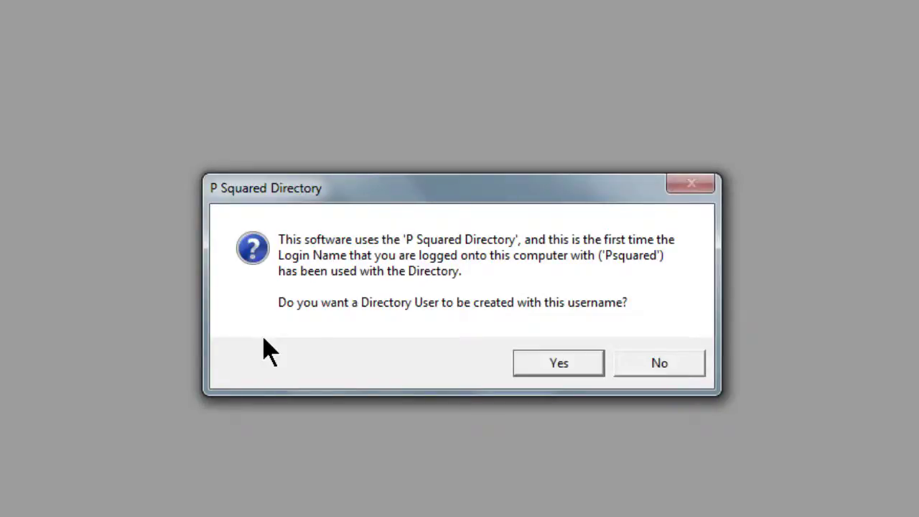
# Create a Directory User for the Windows login, then bring up the Settings options
pyautogui.click(562, 362)
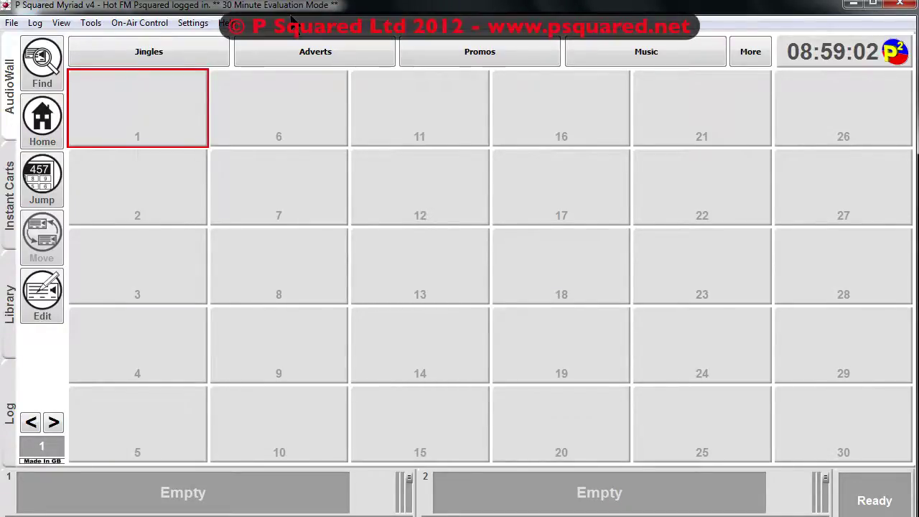
pyautogui.click(226, 23)
pyautogui.moveTo(194, 24)
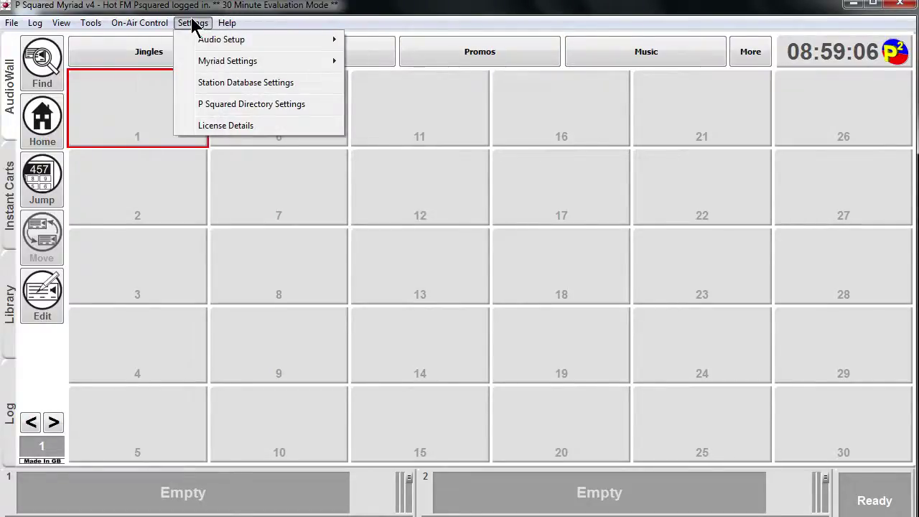
# Start the licensing wizard from License Details and move past the current licence details
pyautogui.click(215, 128)
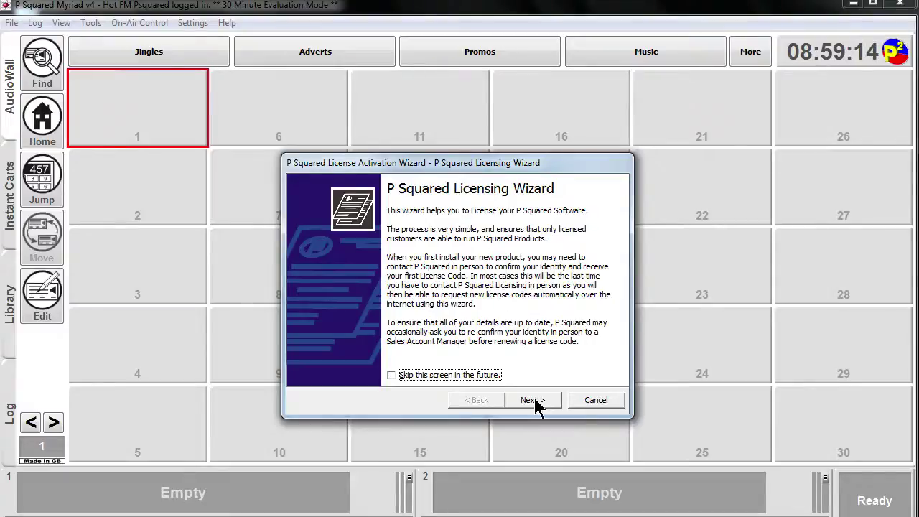
pyautogui.click(532, 400)
pyautogui.click(534, 400)
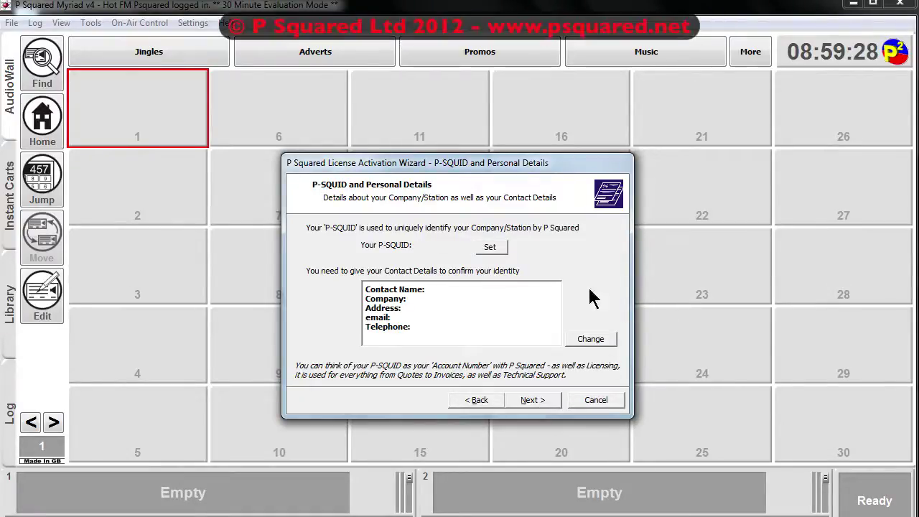
# Set the station's P-SQUID and enter the contact's name and e-mail address
pyautogui.click(490, 247)
pyautogui.click(588, 339)
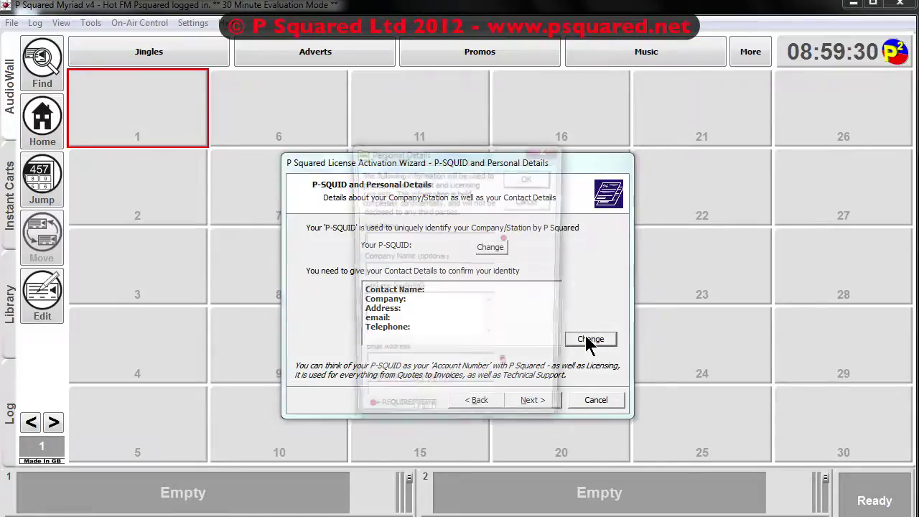
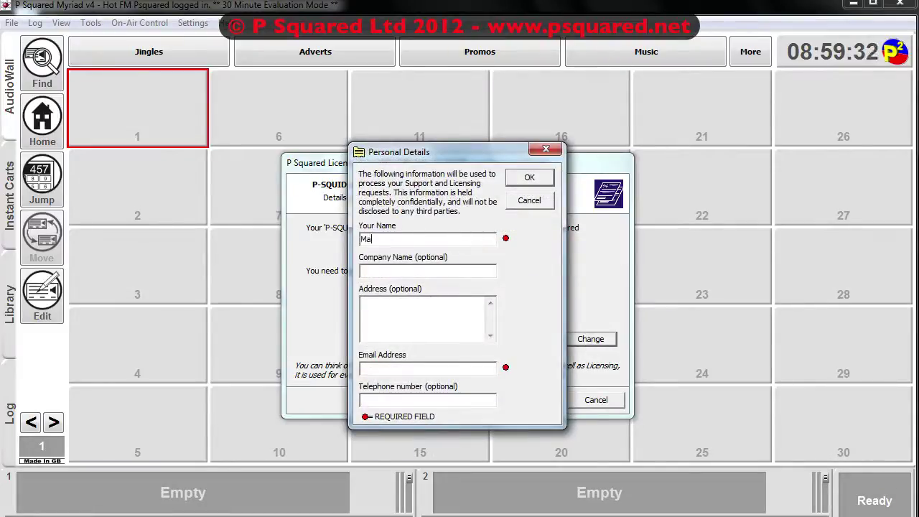
pyautogui.click(361, 367)
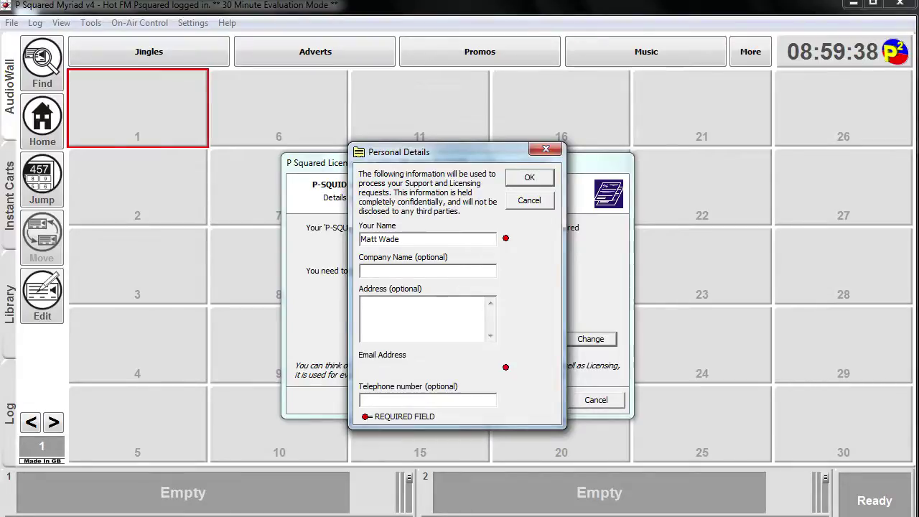
pyautogui.click(524, 180)
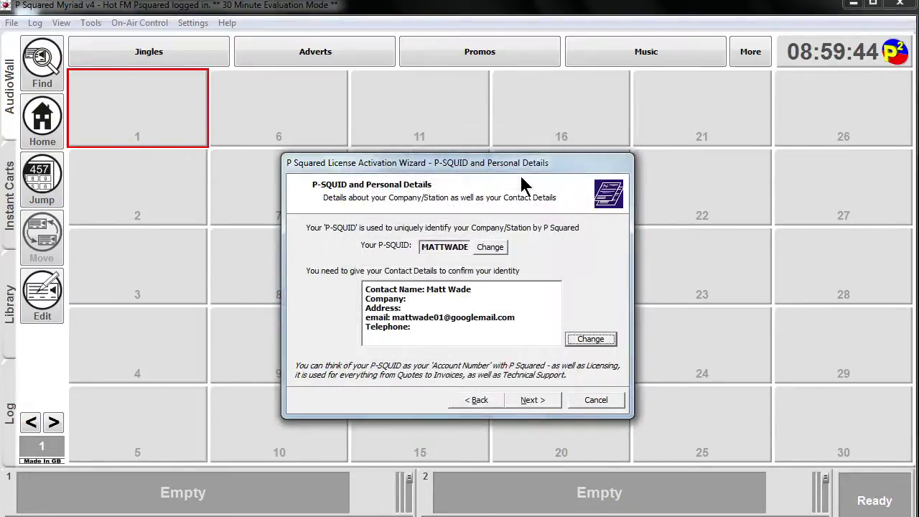
pyautogui.click(531, 404)
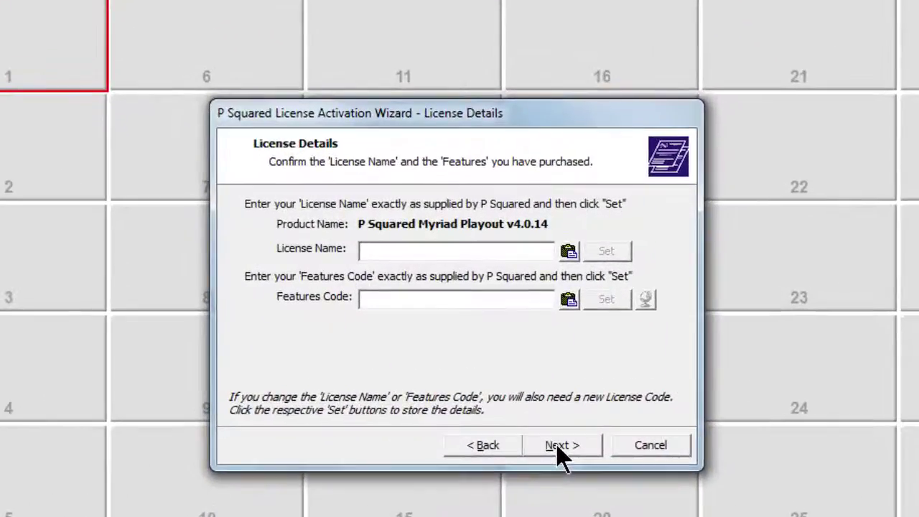
# Store the pasted License Name and Features Code, then license Myriad Full Edition online
pyautogui.hotkey('ctrl', 'v')
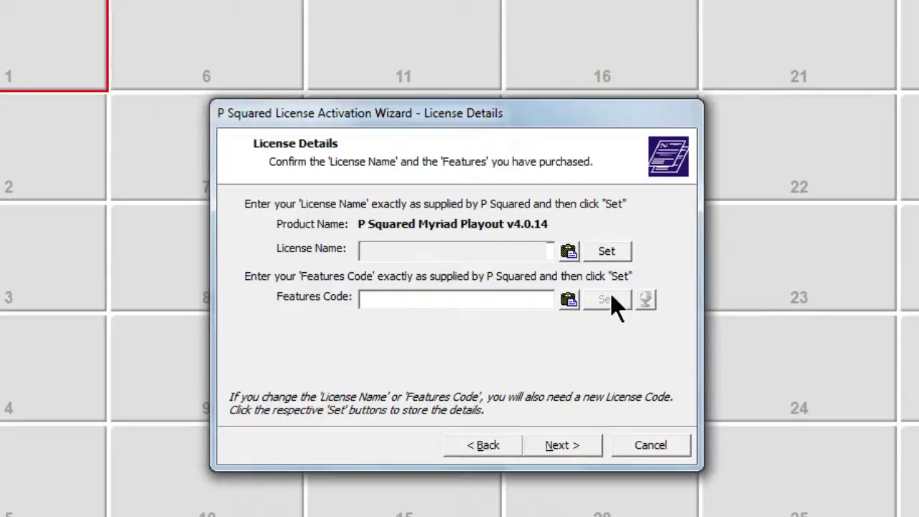
pyautogui.click(603, 252)
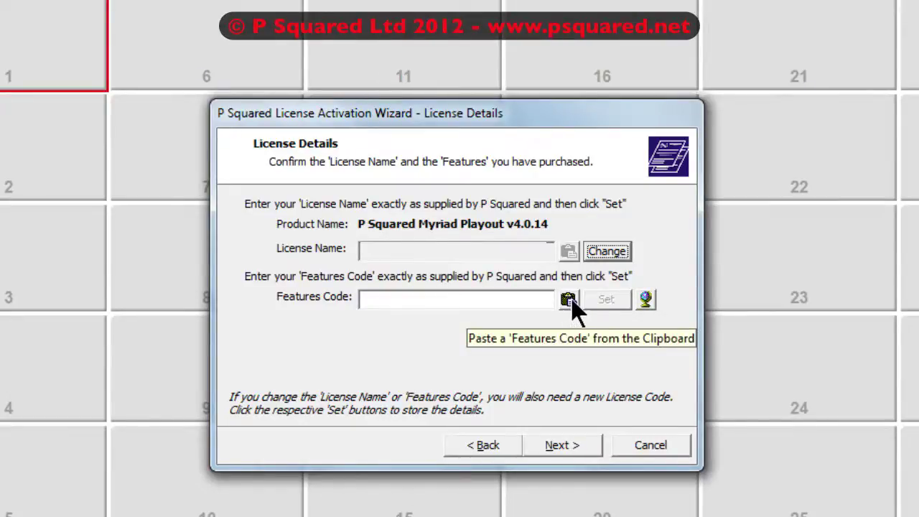
pyautogui.click(646, 299)
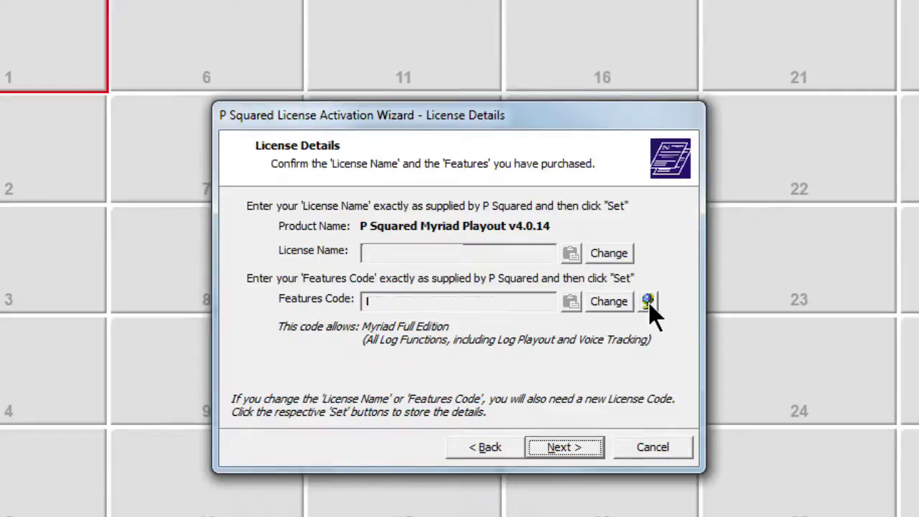
pyautogui.click(560, 447)
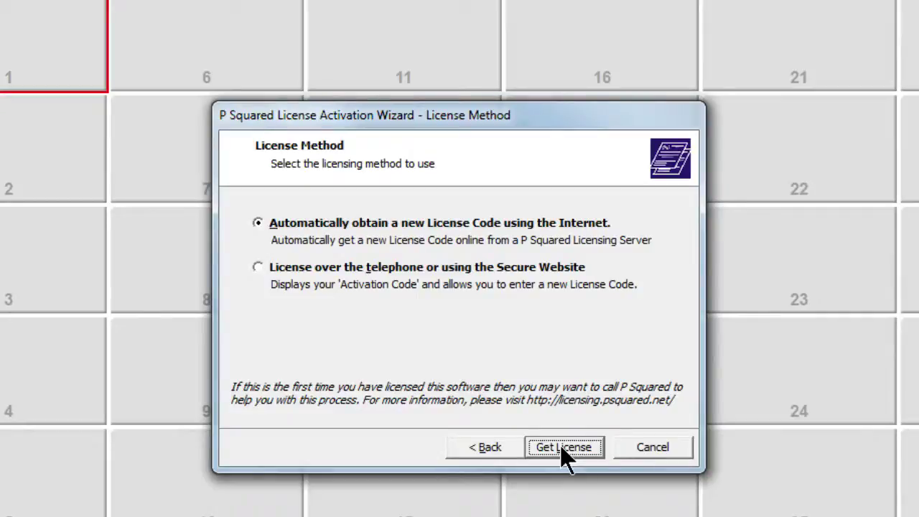
pyautogui.click(561, 447)
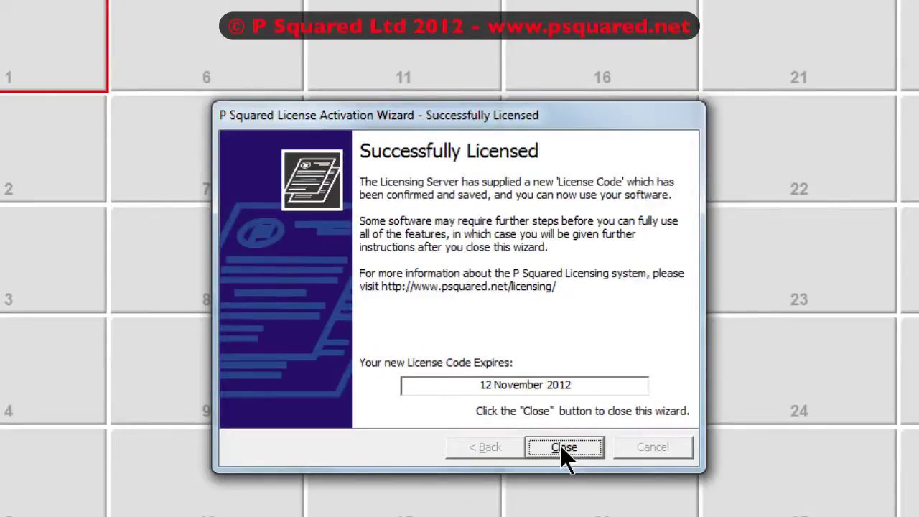
pyautogui.click(562, 448)
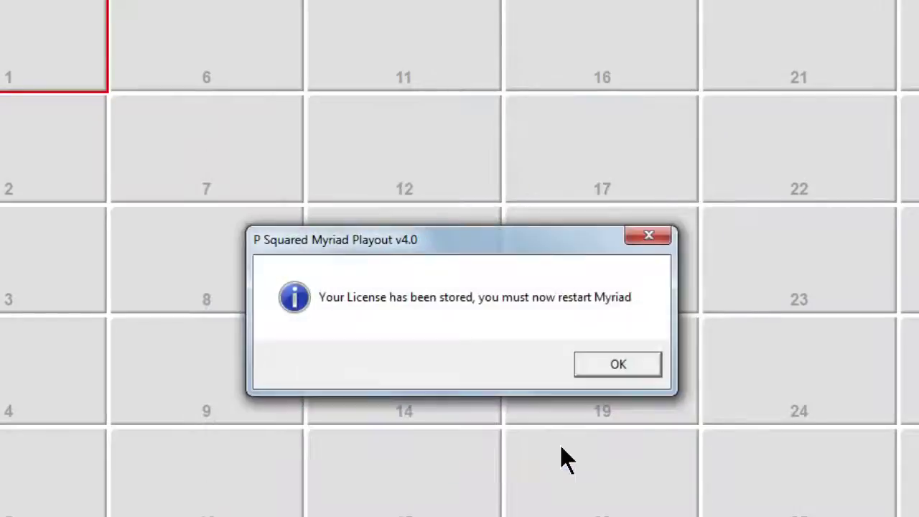